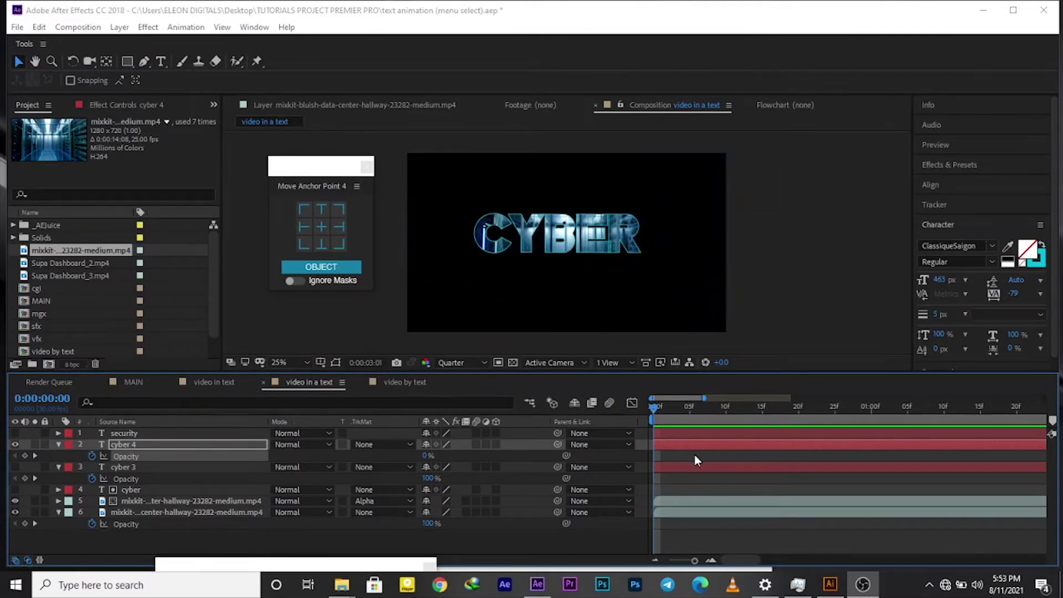
Step: Check the hallway footage, then start a new 1920×1080, 30 fps composition
left_click(730, 411)
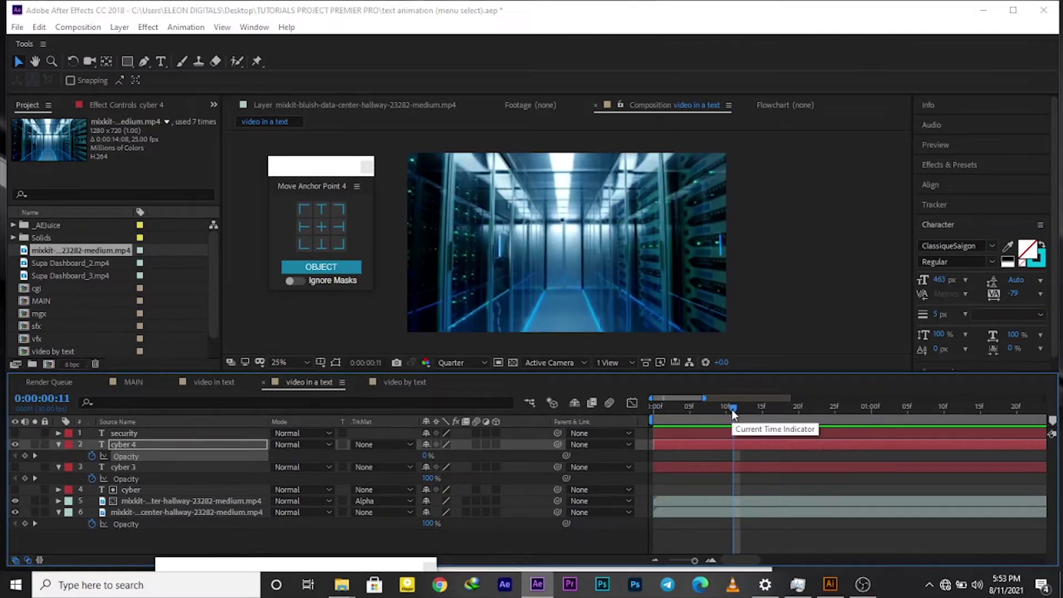
key("ctrl+n")
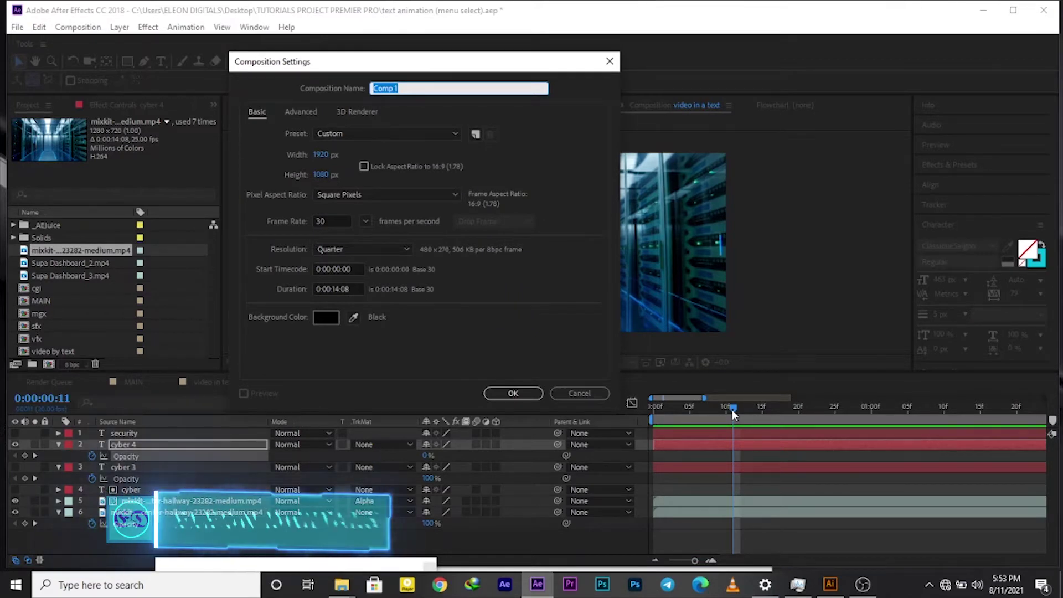
Step: Confirm the composition settings to create the empty black Comp 1
key("Escape")
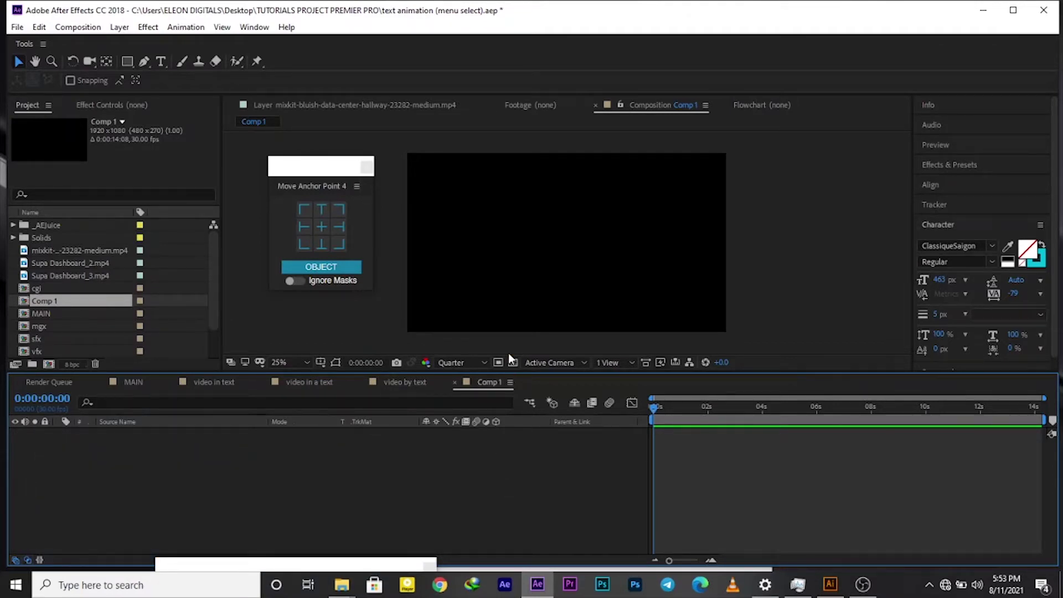
Step: Add a text layer reading 'cyber' to Comp 1 and return to the Selection tool
left_click(162, 61)
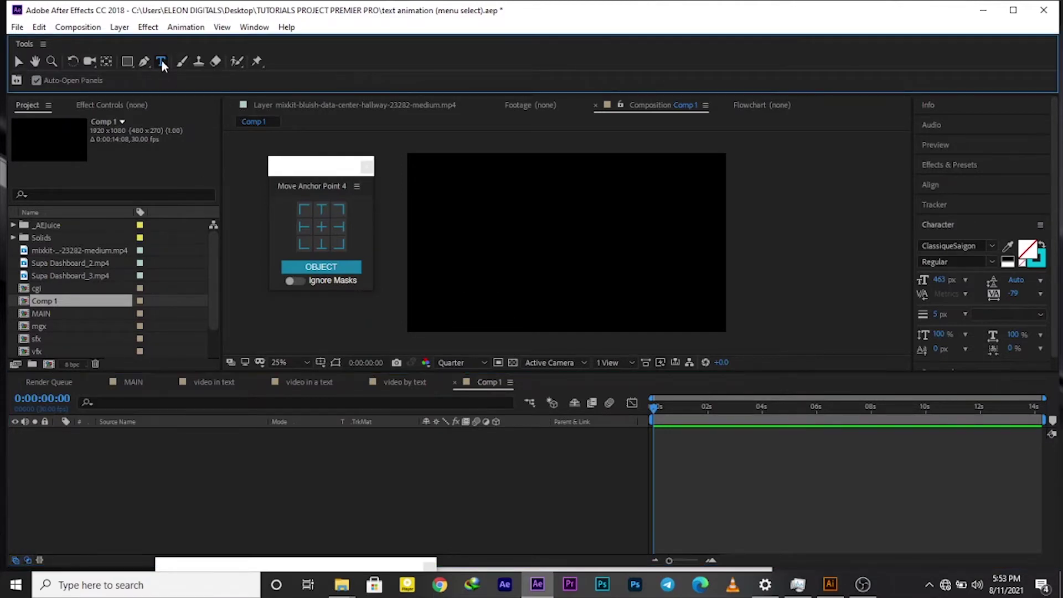
left_click(449, 225)
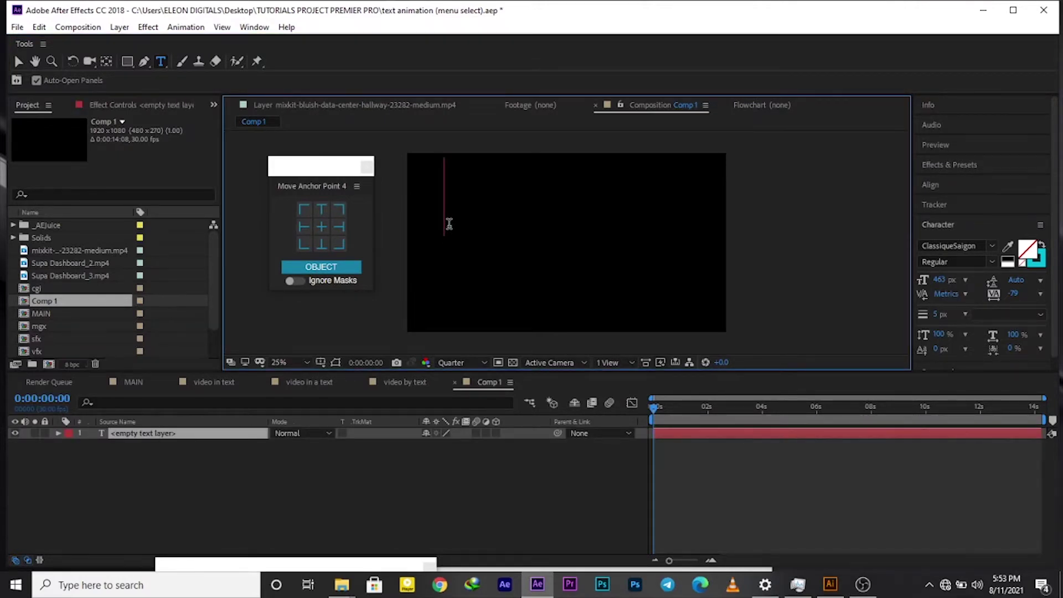
type("cy")
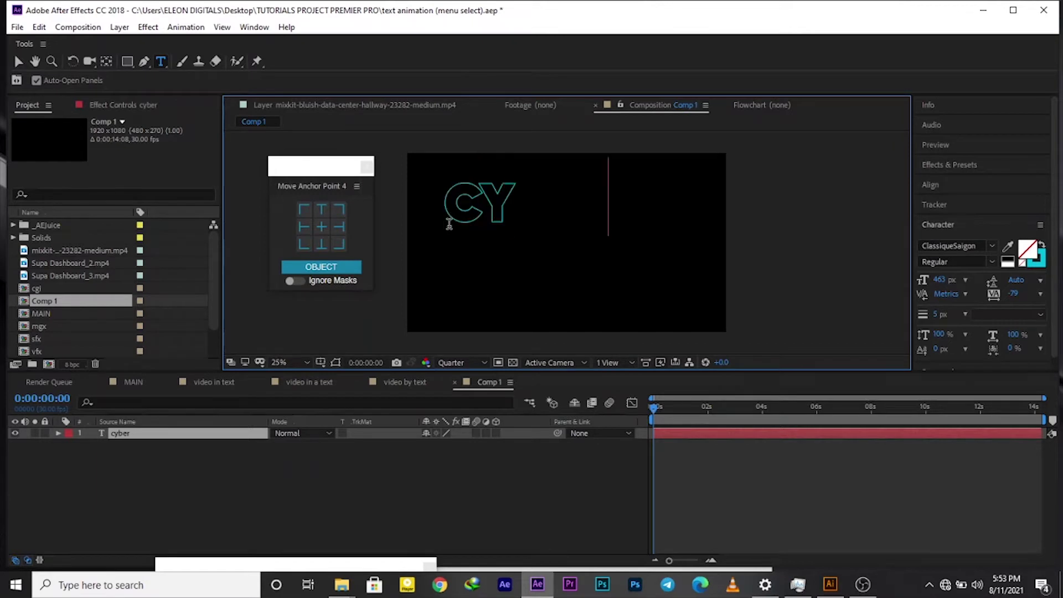
type("ber")
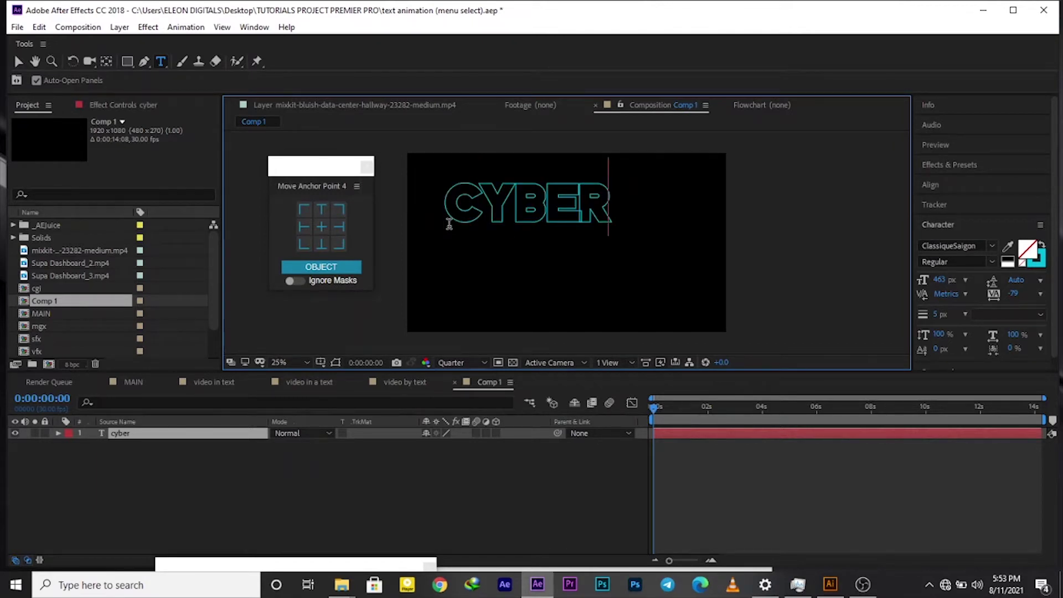
left_click(228, 429)
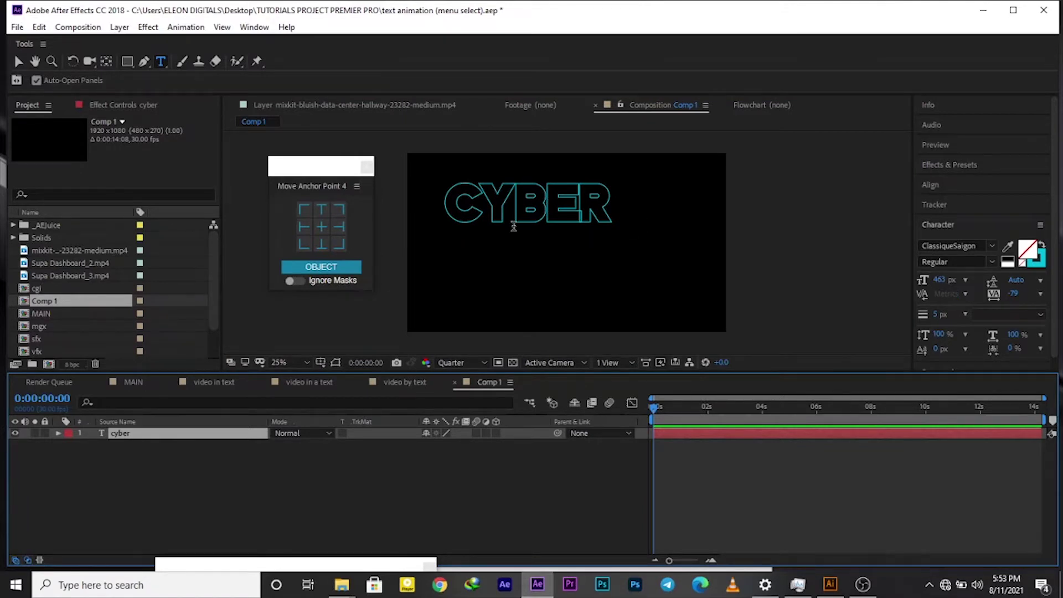
key("v")
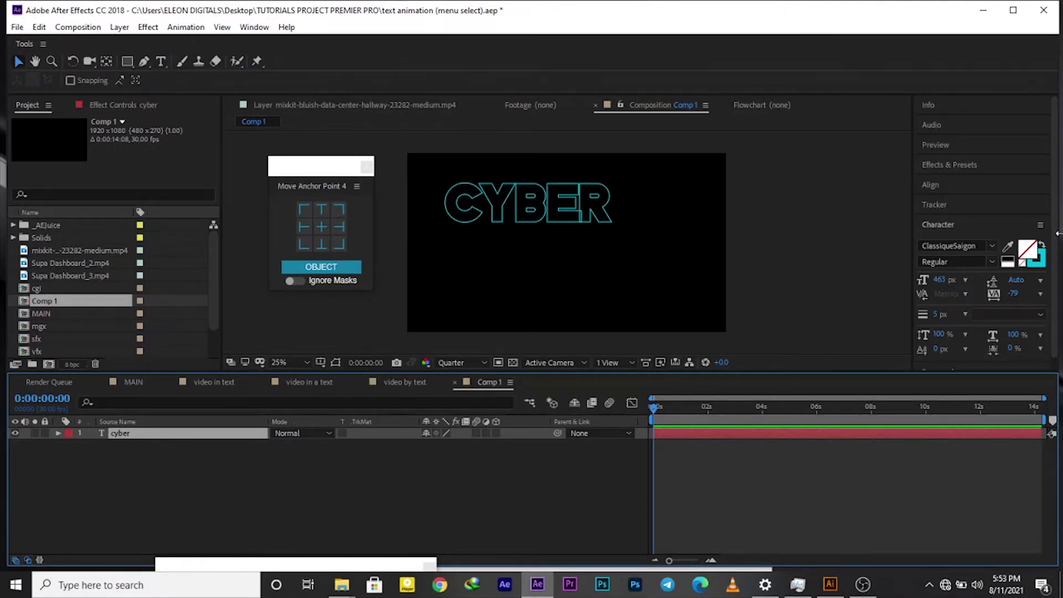
Step: Set the CYBER text fill colour to white (FFFFFF)
left_click(1024, 265)
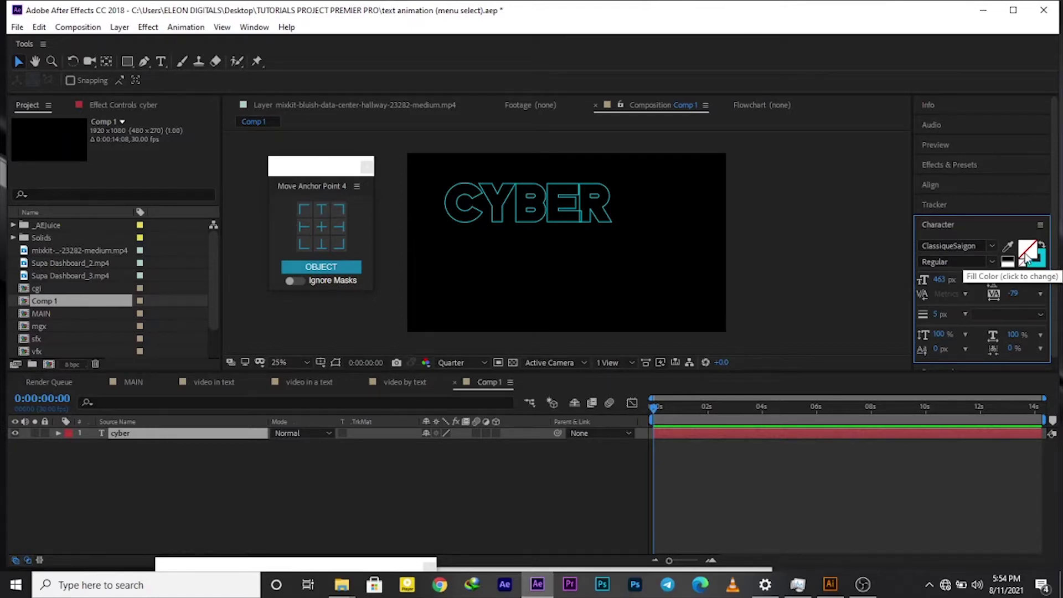
left_click(1026, 248)
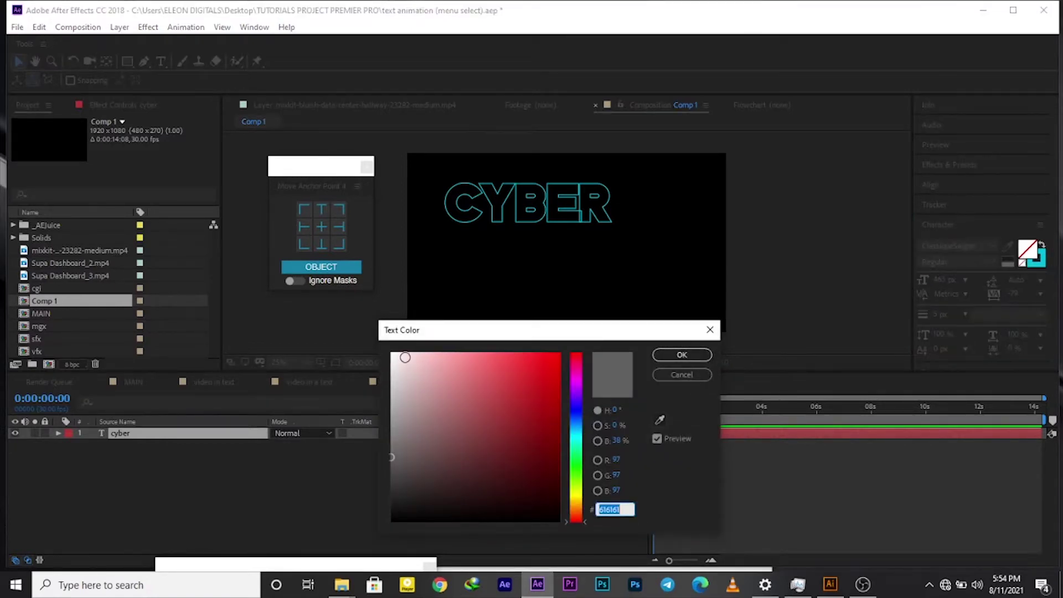
left_click_drag(404, 357, 391, 352)
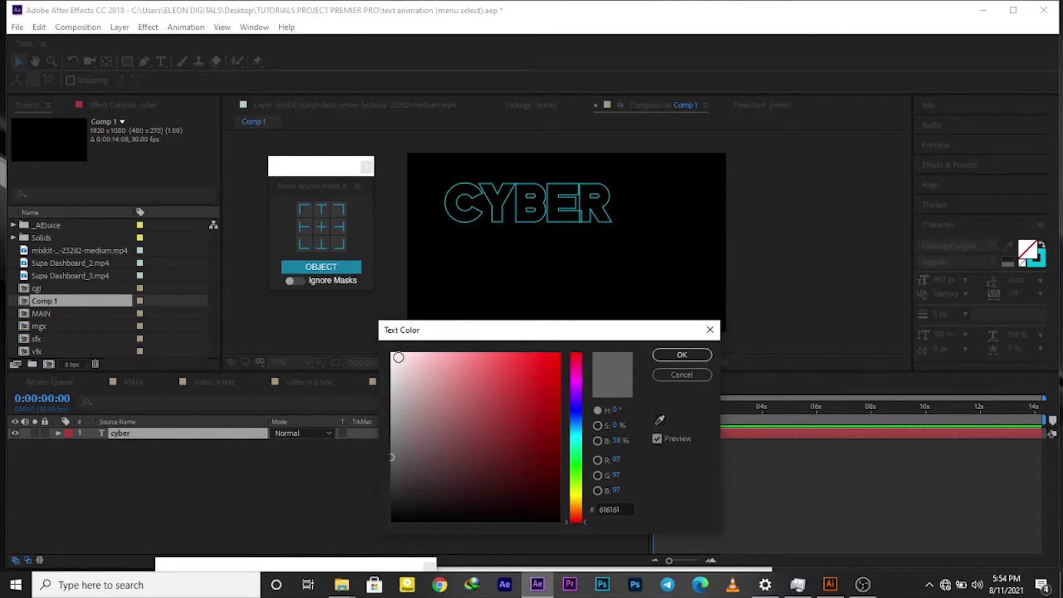
left_click(686, 354)
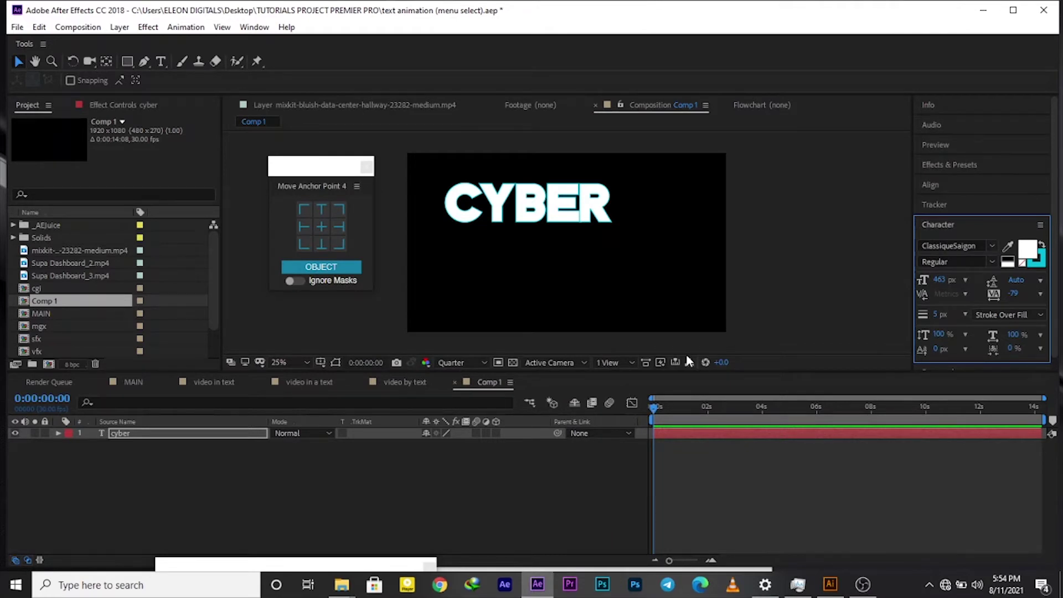
Step: Remove the cyan stroke from CYBER and move the text to the frame's centre
left_click(228, 433)
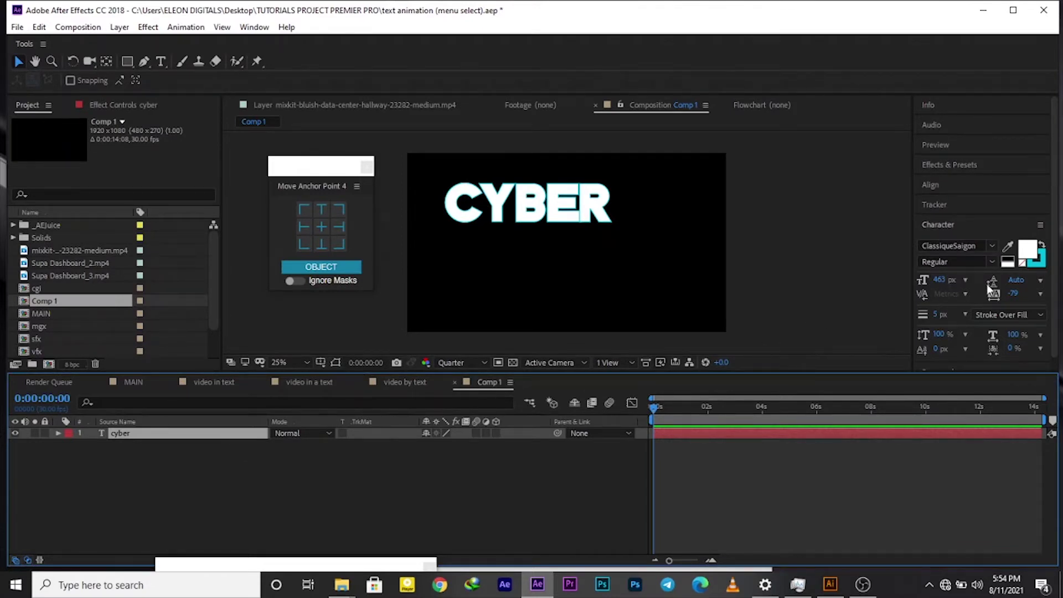
left_click(1026, 261)
left_click(1023, 263)
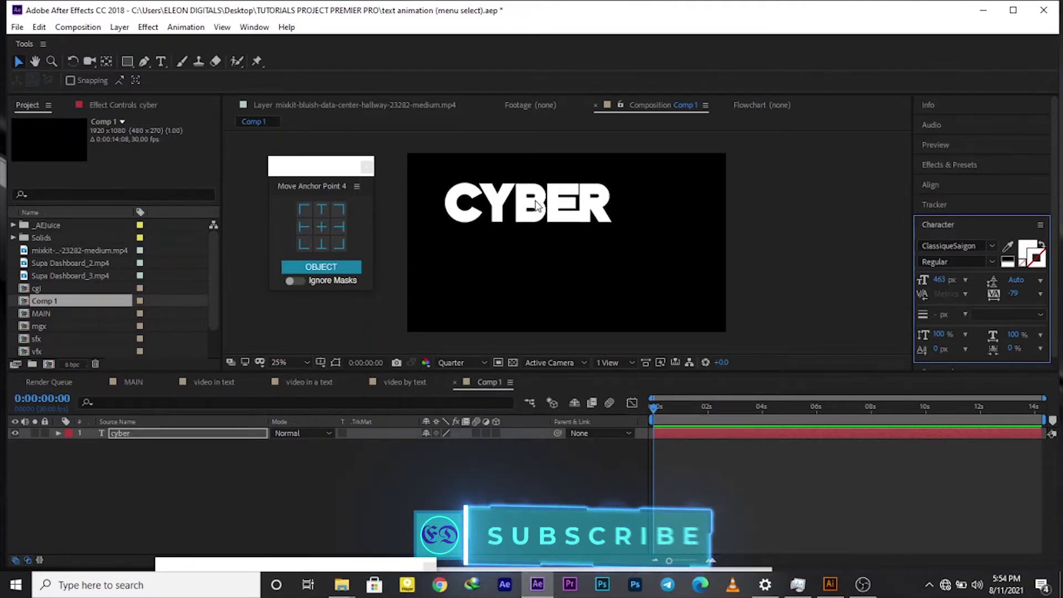
left_click_drag(537, 205, 558, 233)
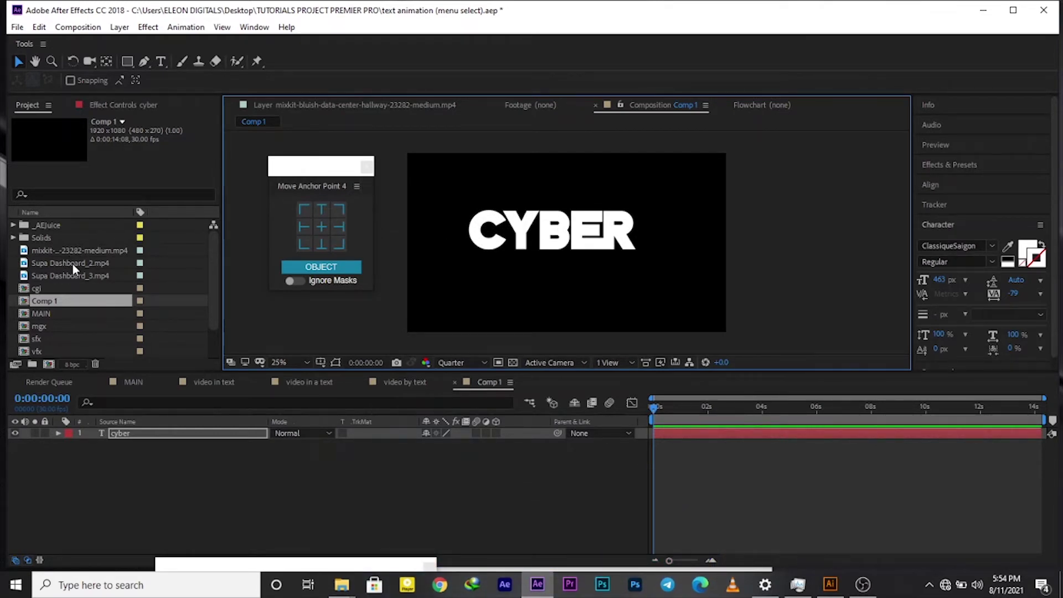
Step: Add the mixkit hallway clip to Comp 1 below the cyber text layer
left_click(74, 263)
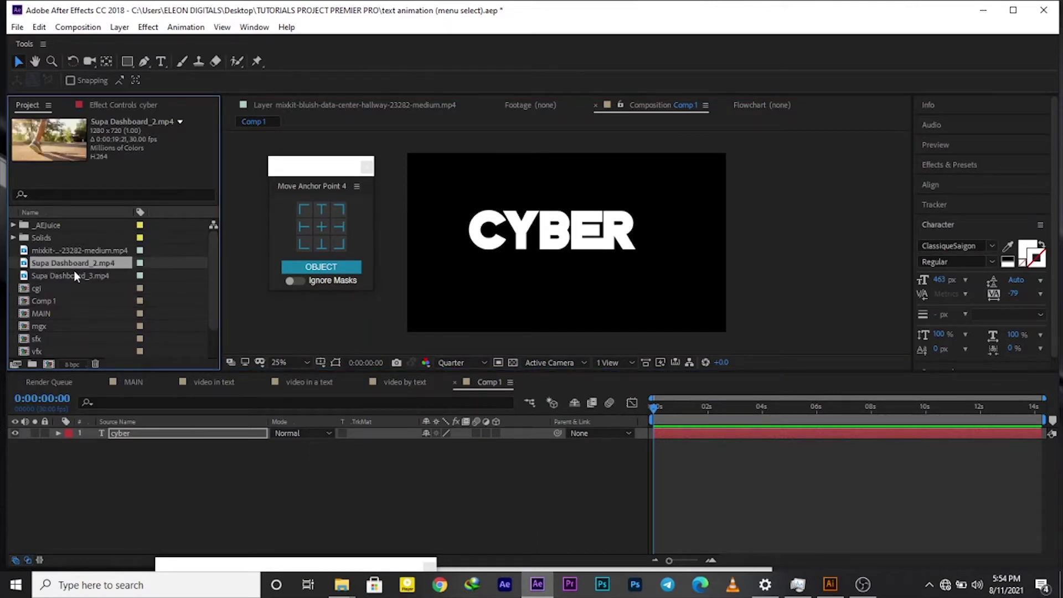
left_click(74, 272)
left_click(80, 250)
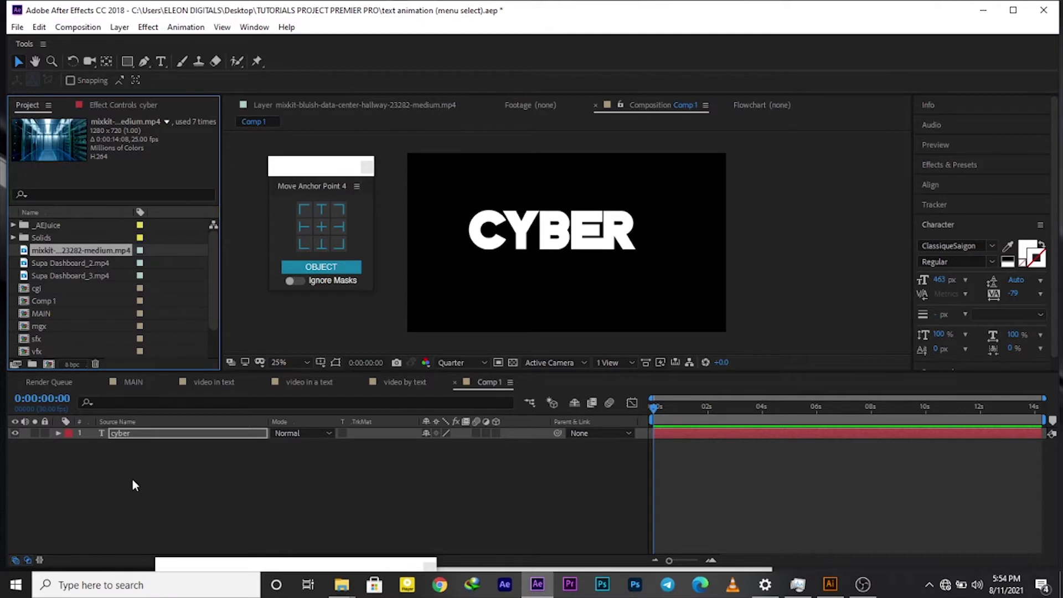
left_click_drag(136, 461, 136, 461)
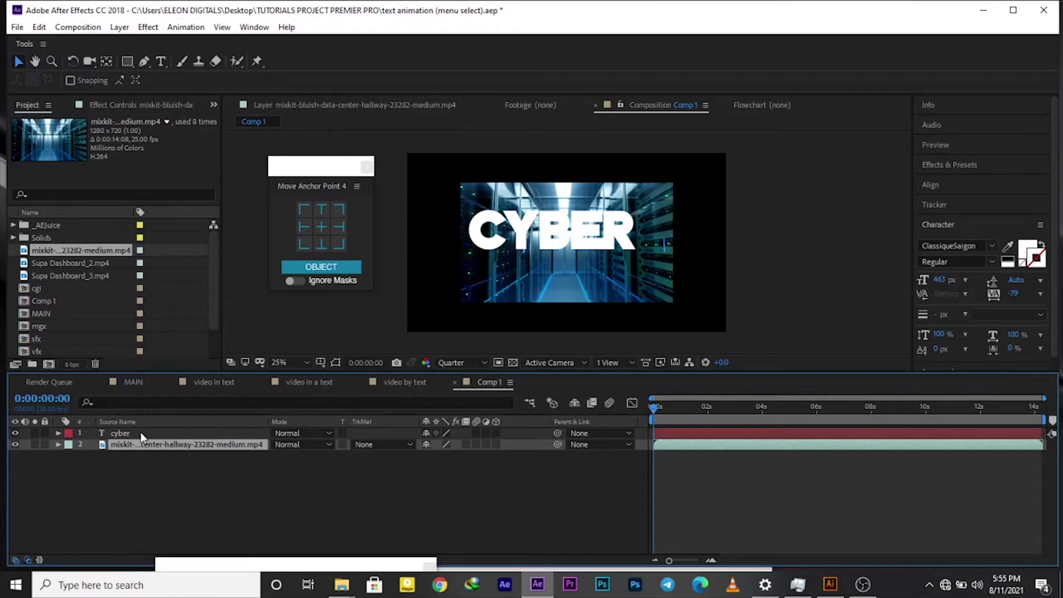
Step: Set the hallway footage layer's TrkMat to Alpha Matte "cyber"
left_click(339, 468)
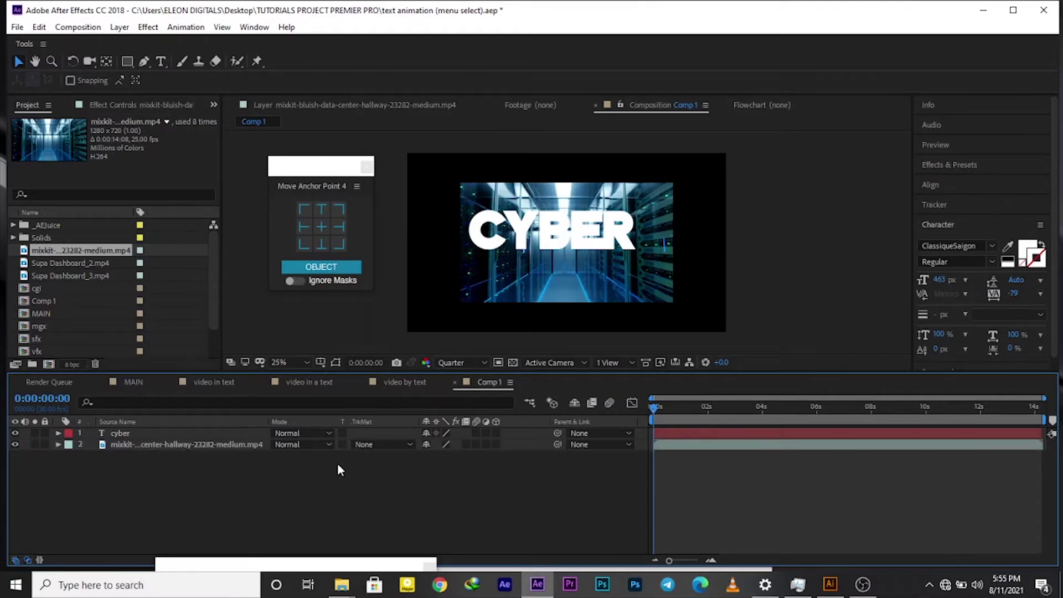
left_click(377, 445)
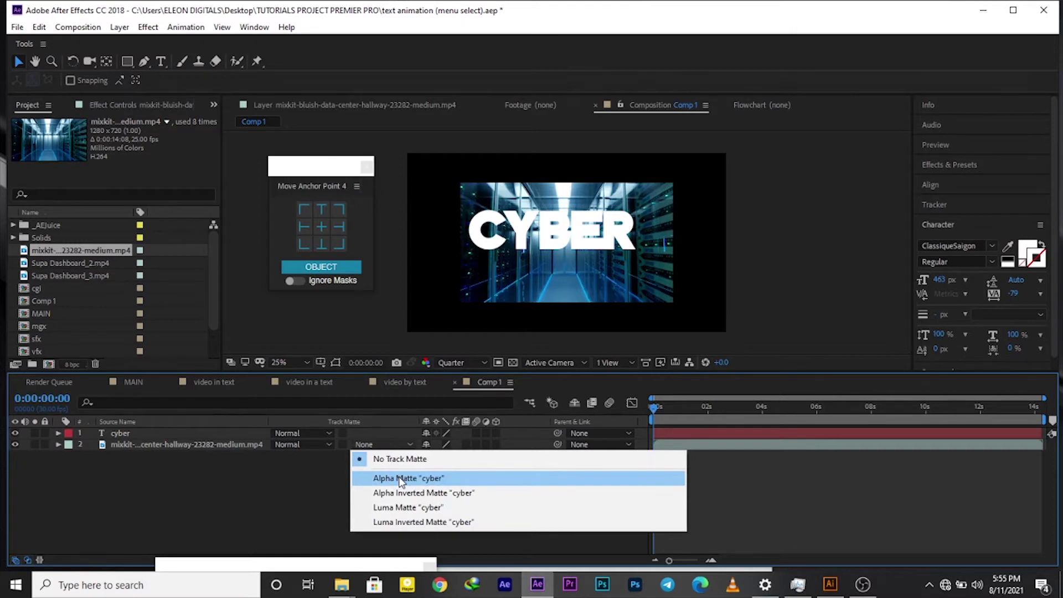
left_click(402, 480)
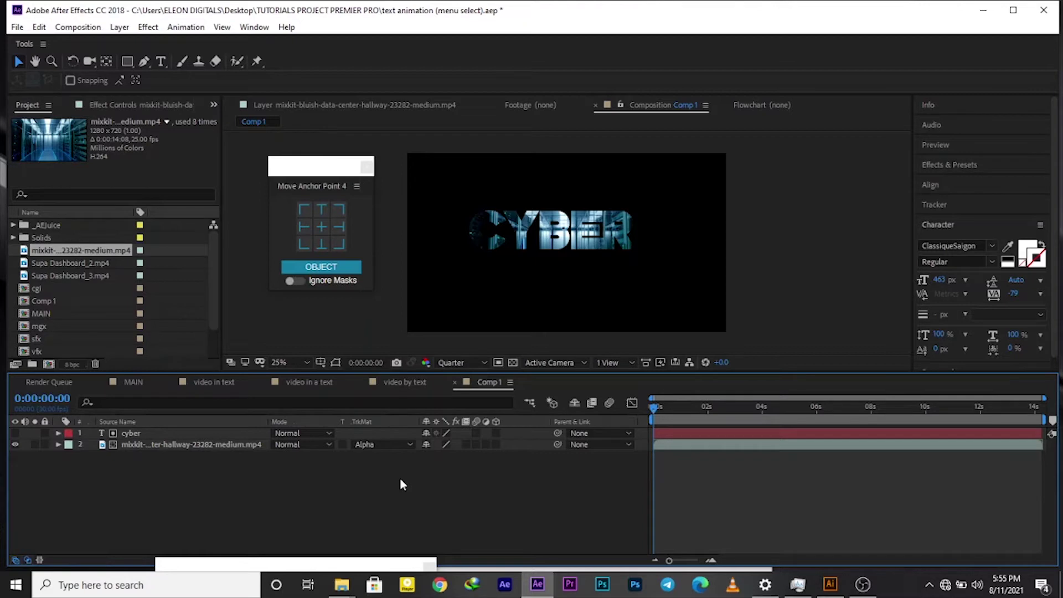
Step: Preview the video-filled CYBER text, stopping at 0:00:03:19, and pick the Rectangle tool
key("space")
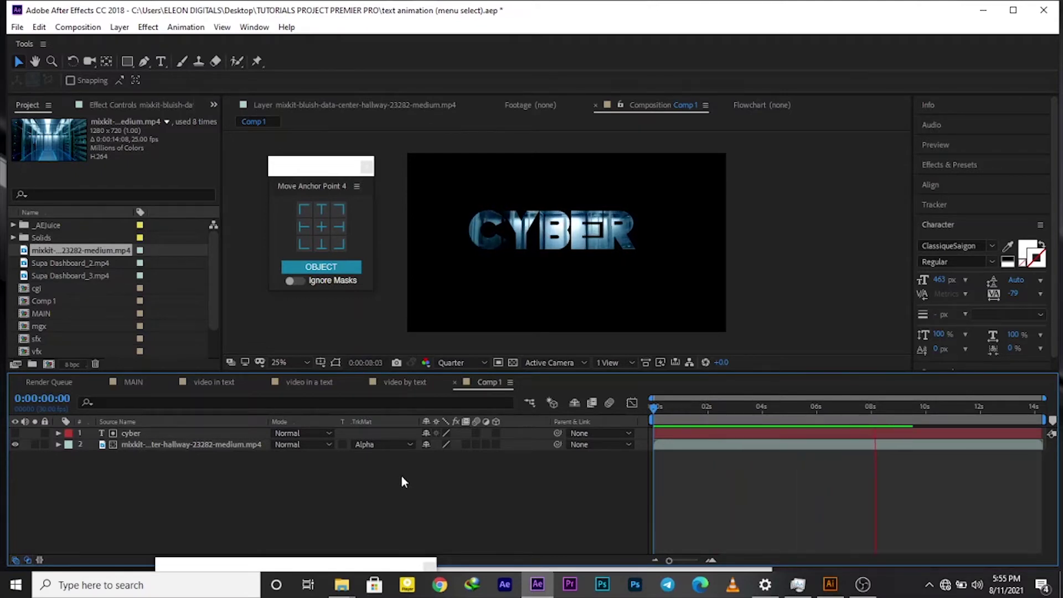
left_click(752, 412)
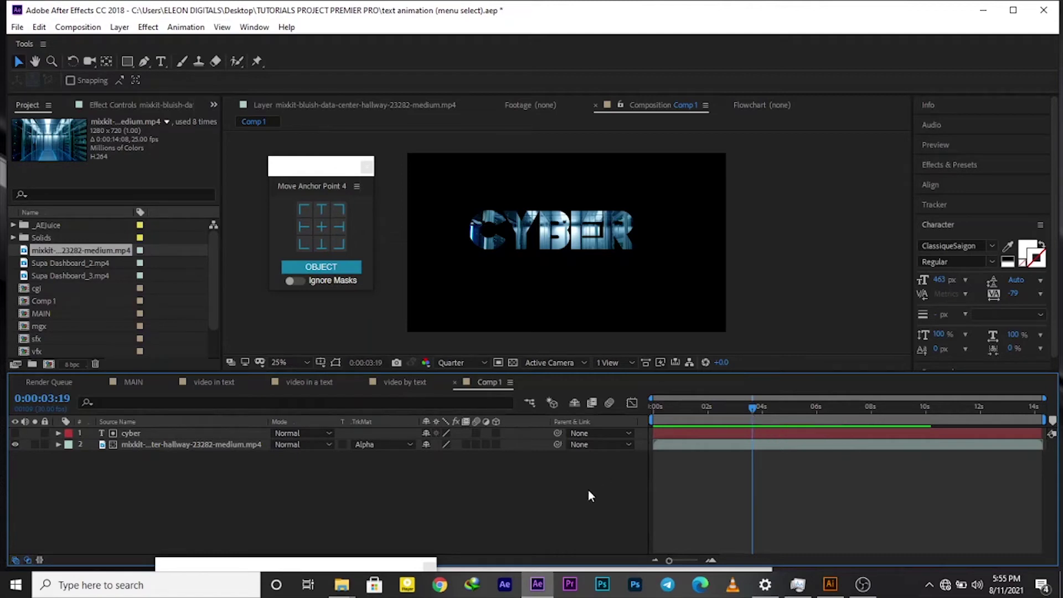
left_click(128, 62)
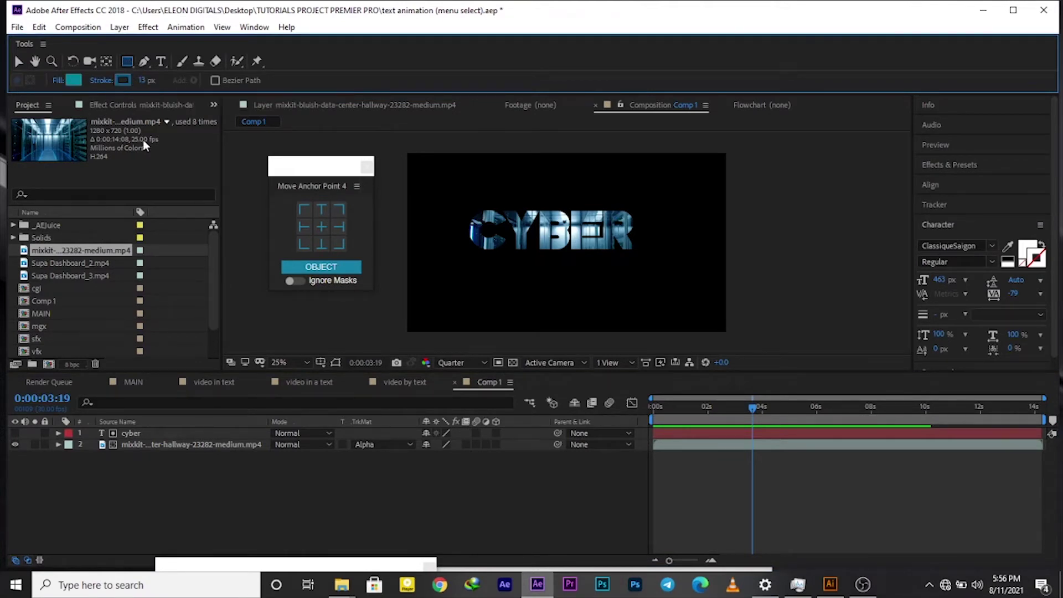
Step: Draw a teal rectangle below CYBER and add another hallway footage layer above it
left_click(102, 79)
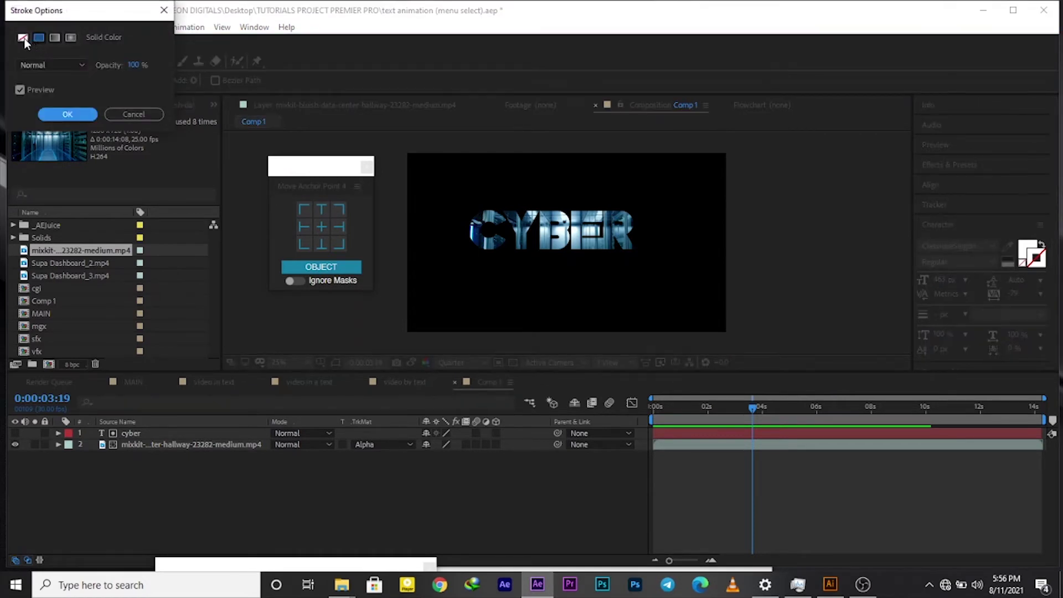
left_click(146, 114)
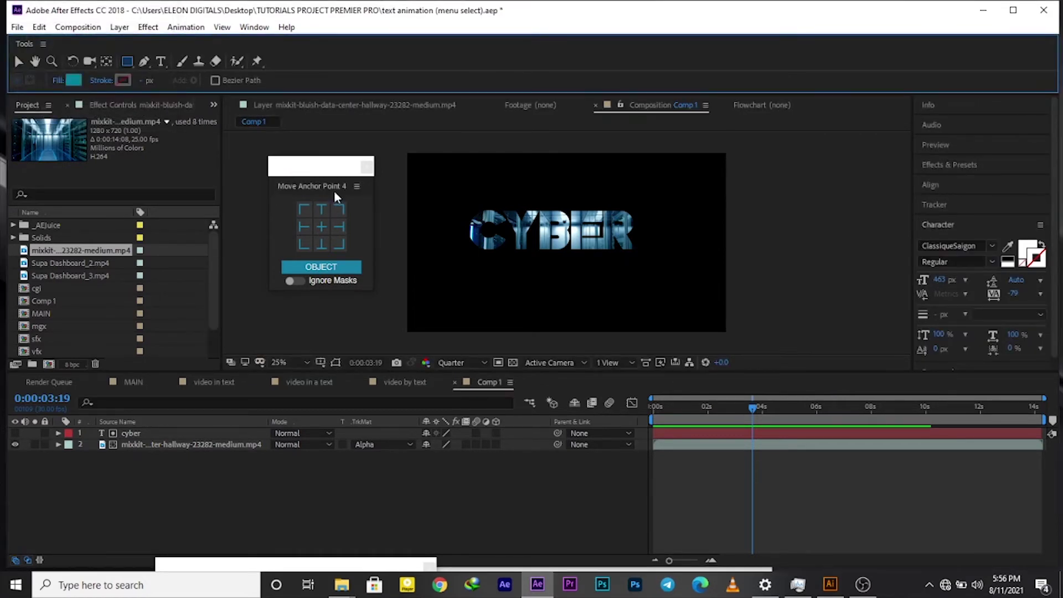
left_click(576, 299)
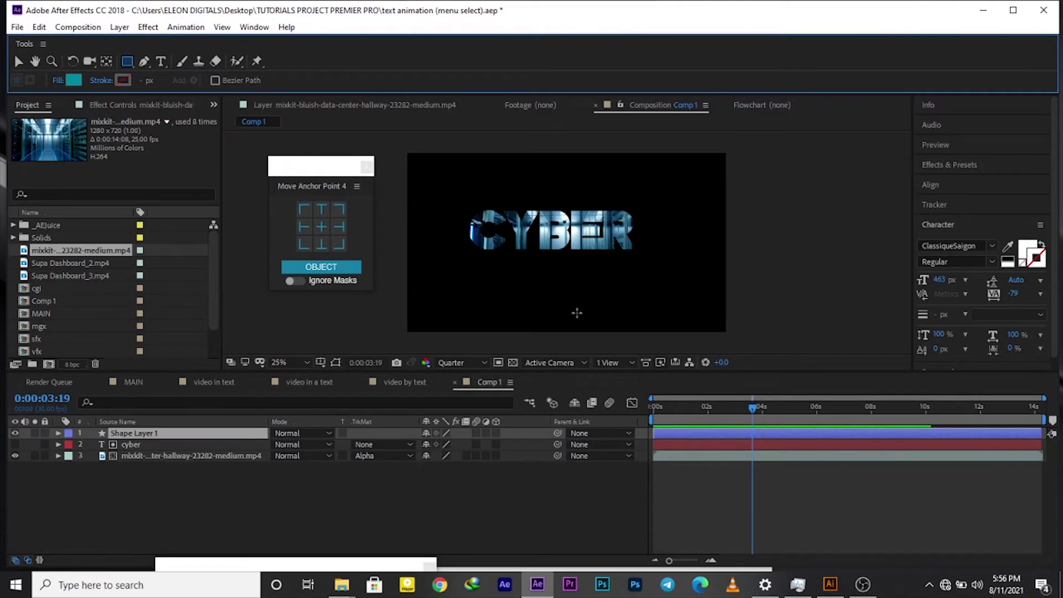
left_click_drag(468, 260, 576, 313)
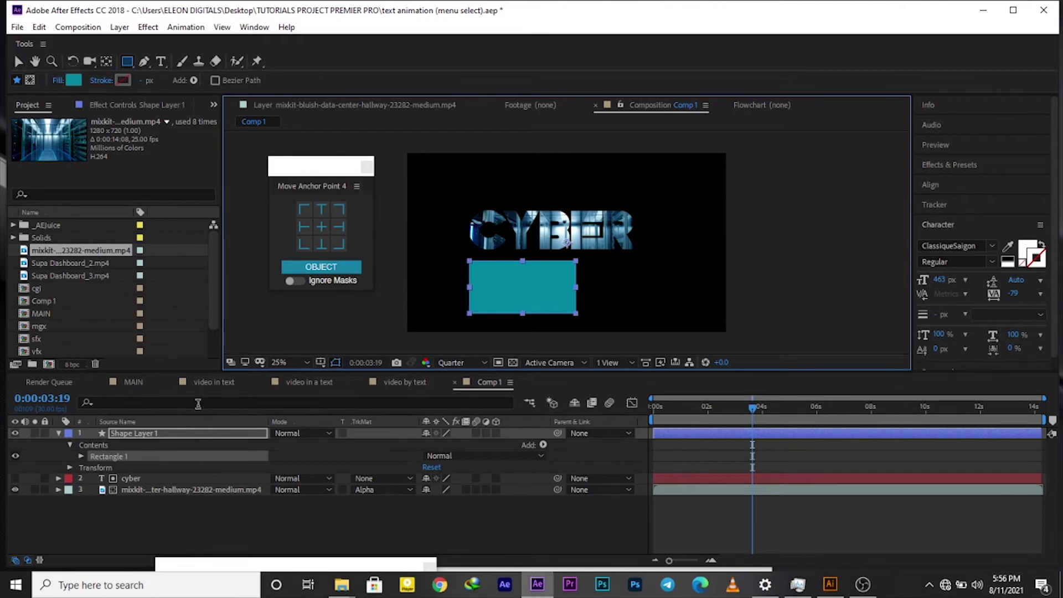
left_click(56, 433)
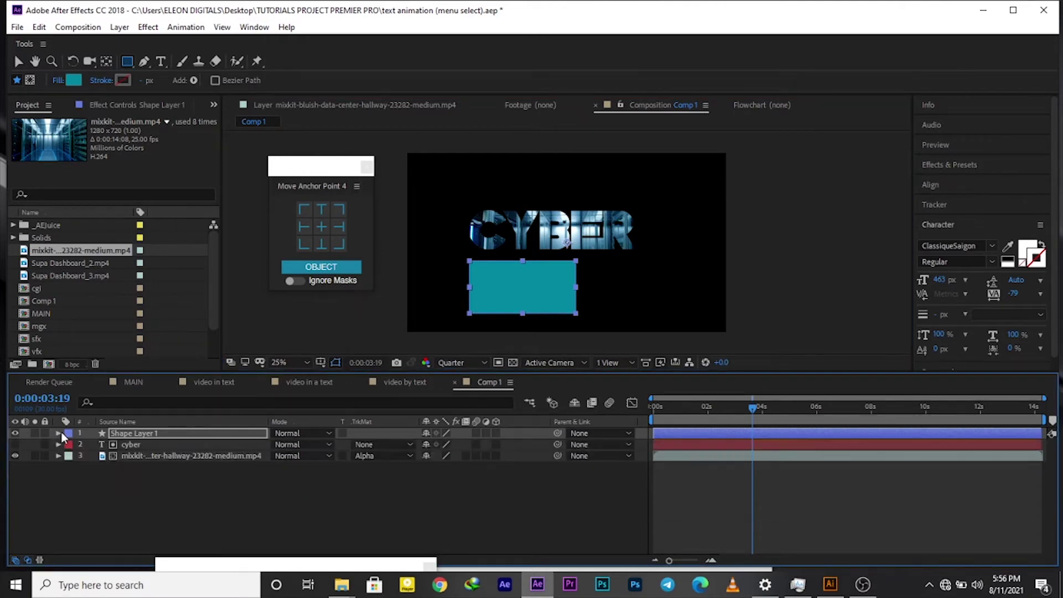
left_click_drag(55, 250, 141, 444)
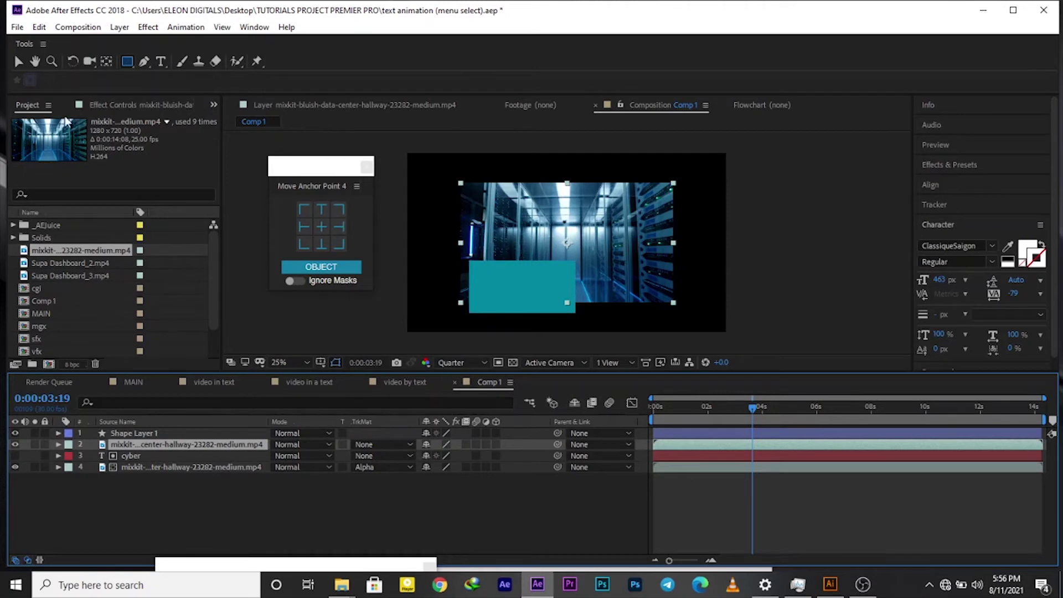
Step: Move the second footage layer over the rectangle and set its TrkMat to Alpha Matte "Shape Layer 1"
left_click(19, 61)
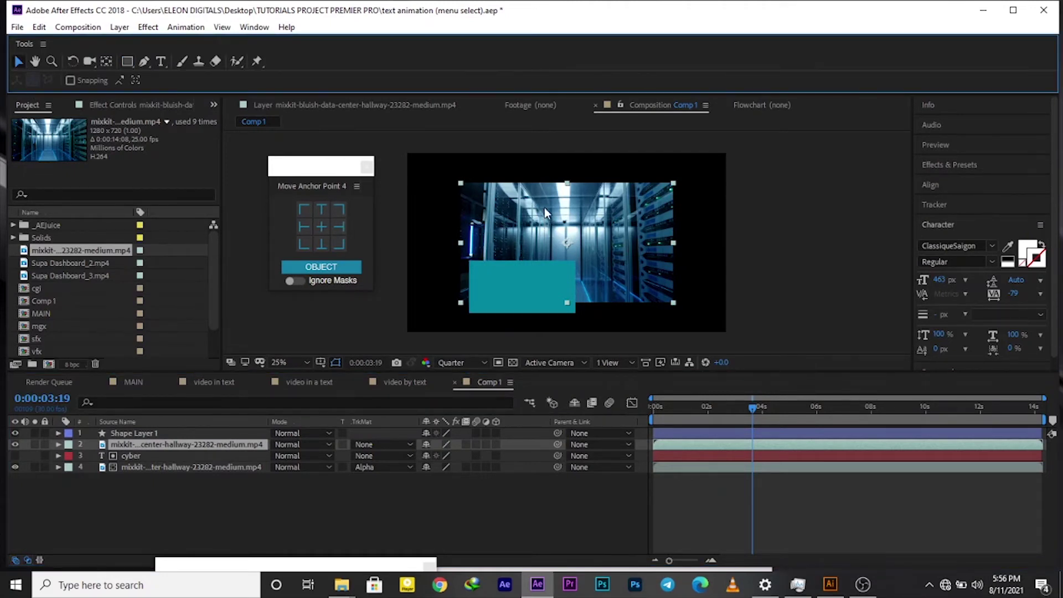
left_click_drag(545, 213, 553, 249)
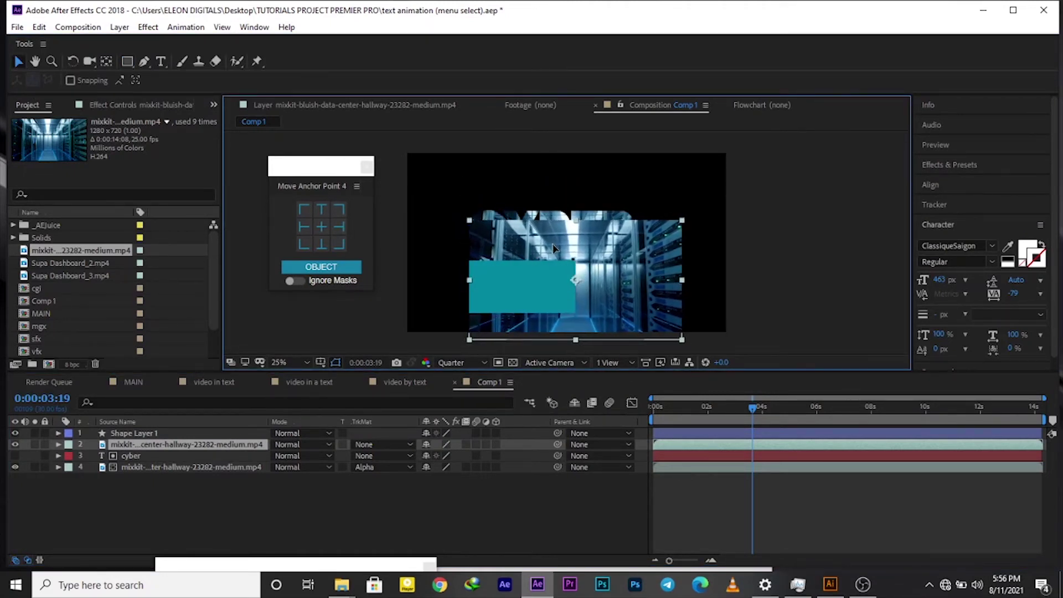
key("Return")
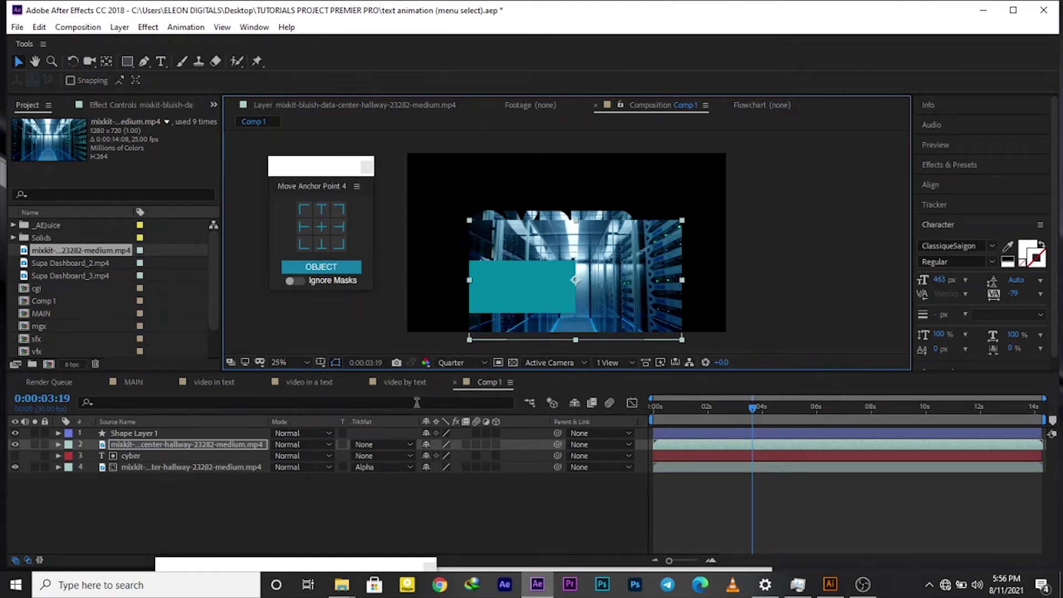
left_click(402, 446)
left_click(403, 480)
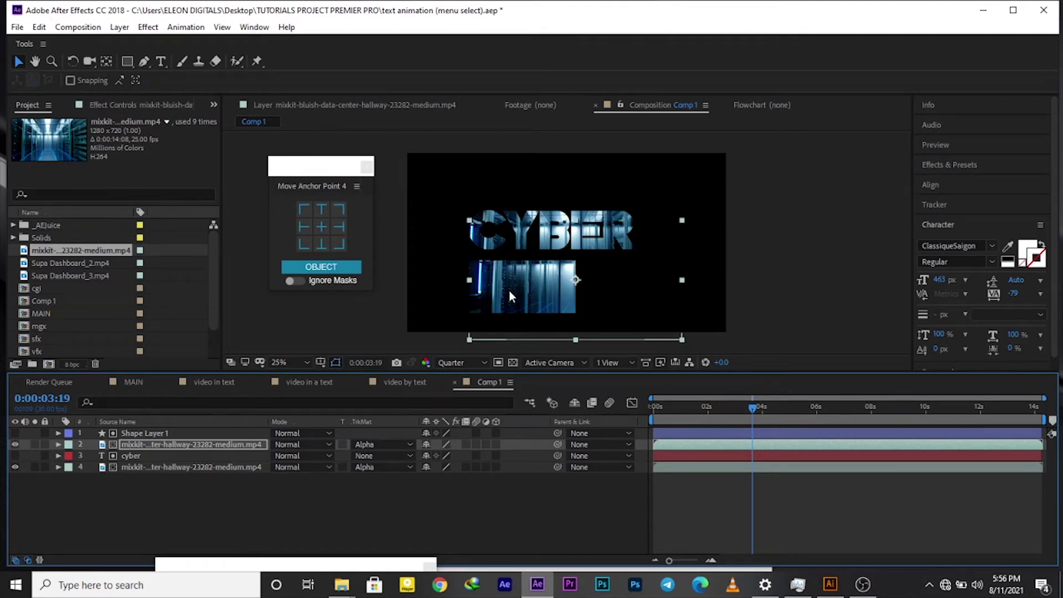
left_click(127, 62)
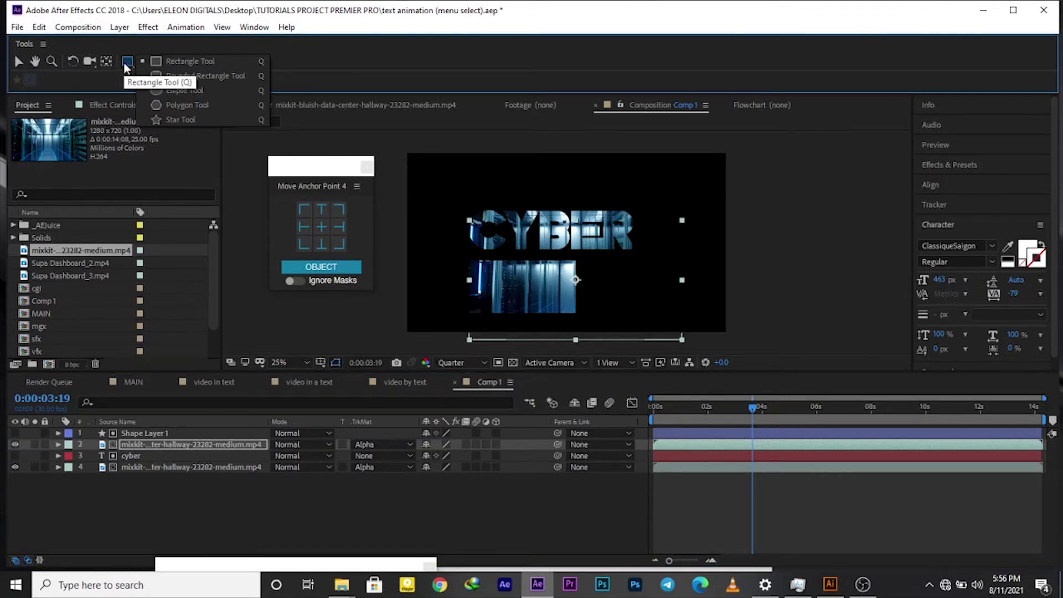
Step: Draw a teal circle to the right of the video-filled rectangle
left_click(188, 62)
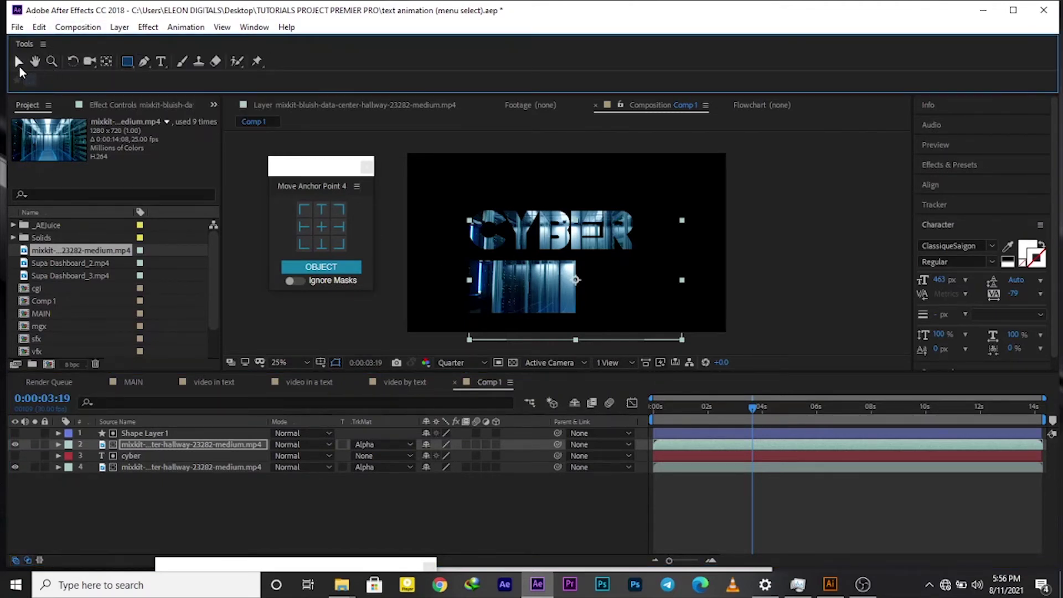
left_click(19, 61)
left_click(302, 308)
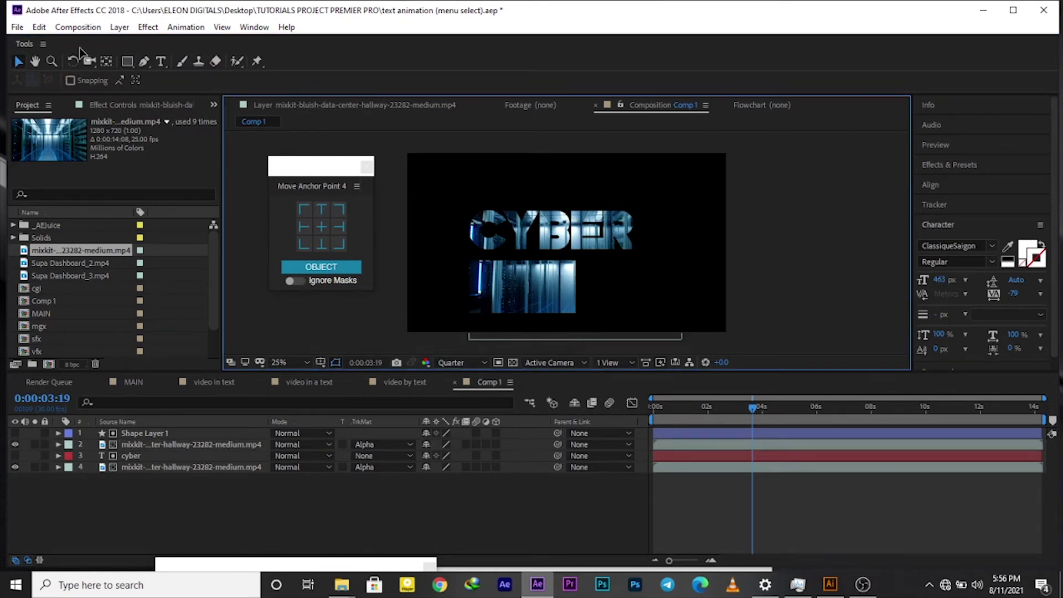
left_click(127, 61)
left_click(128, 61)
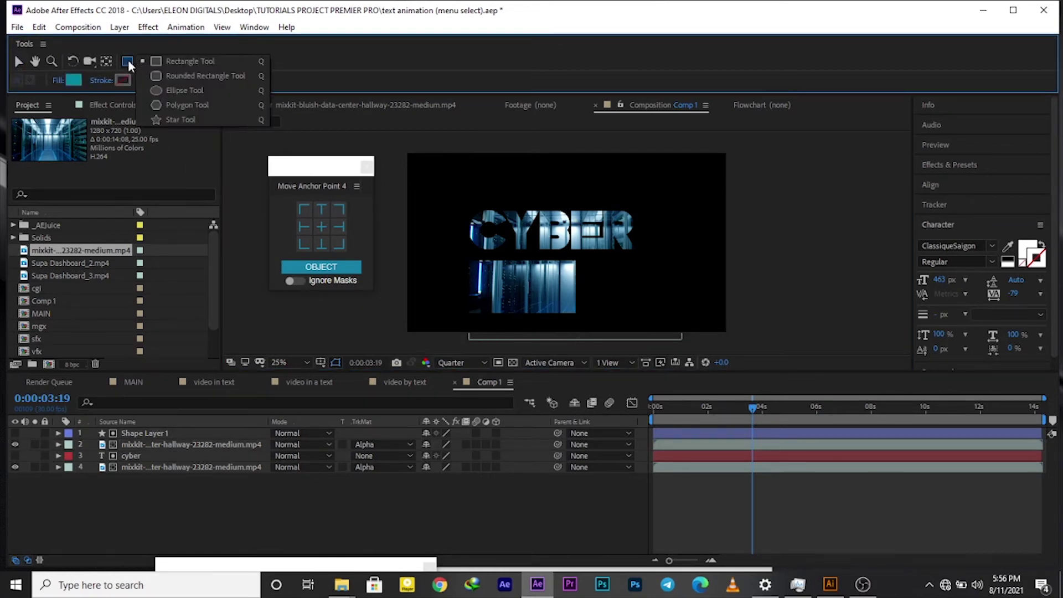
left_click(171, 90)
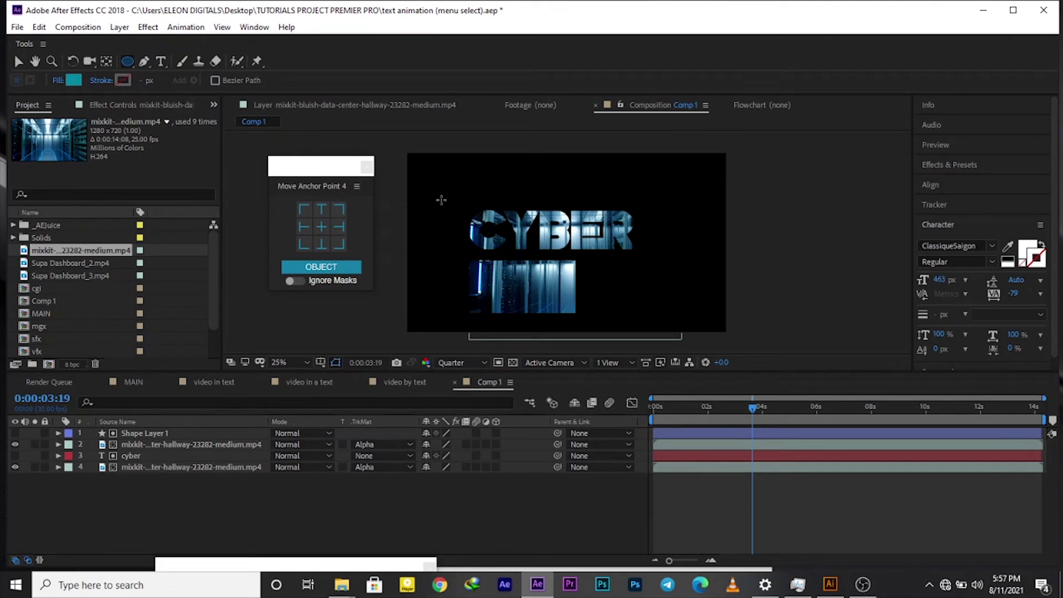
left_click_drag(622, 276, 670, 307)
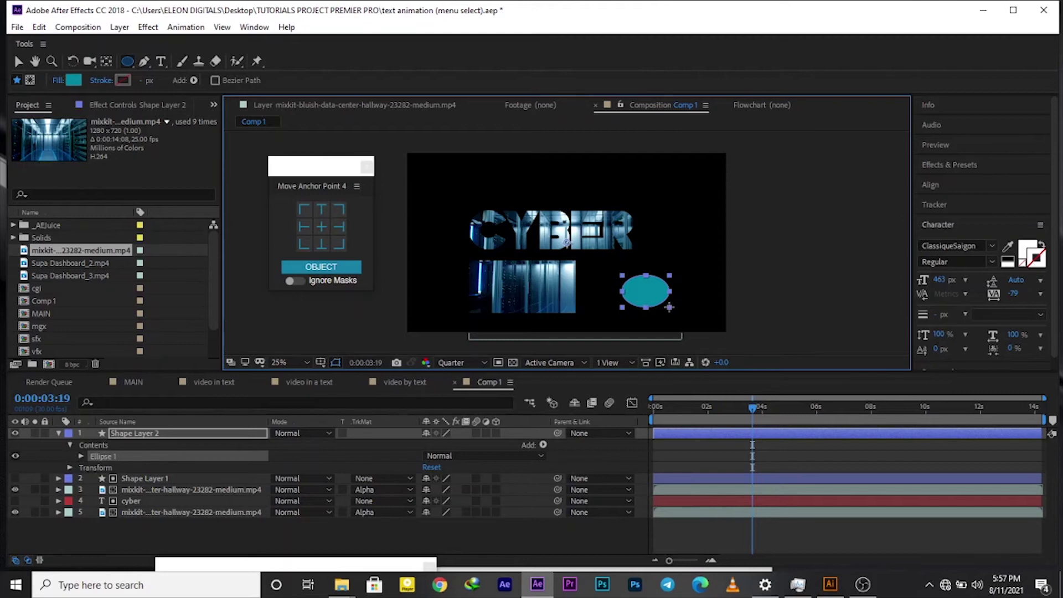
key("shift")
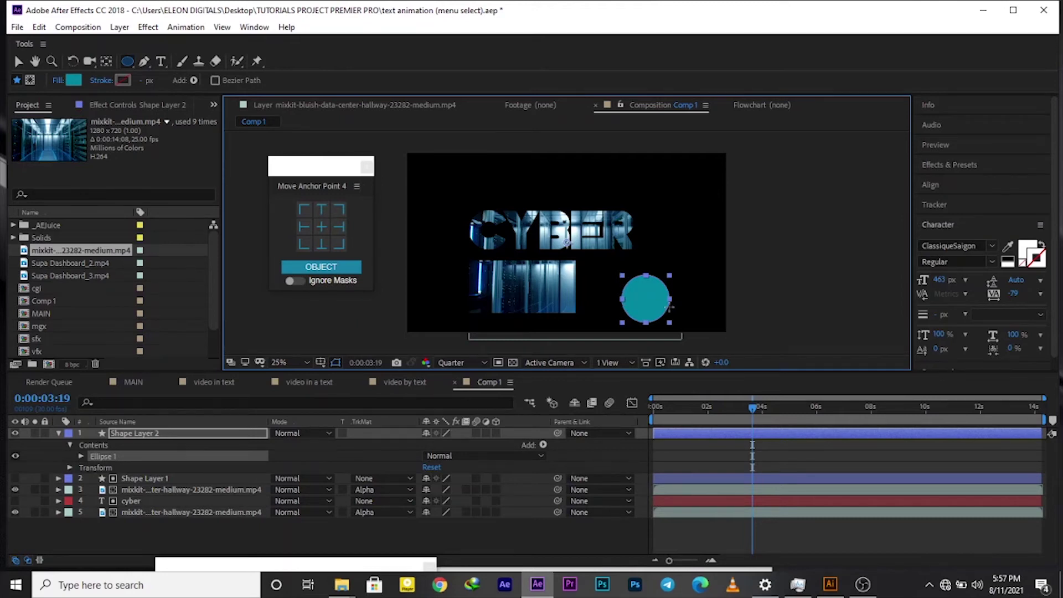
left_click_drag(669, 307, 680, 318)
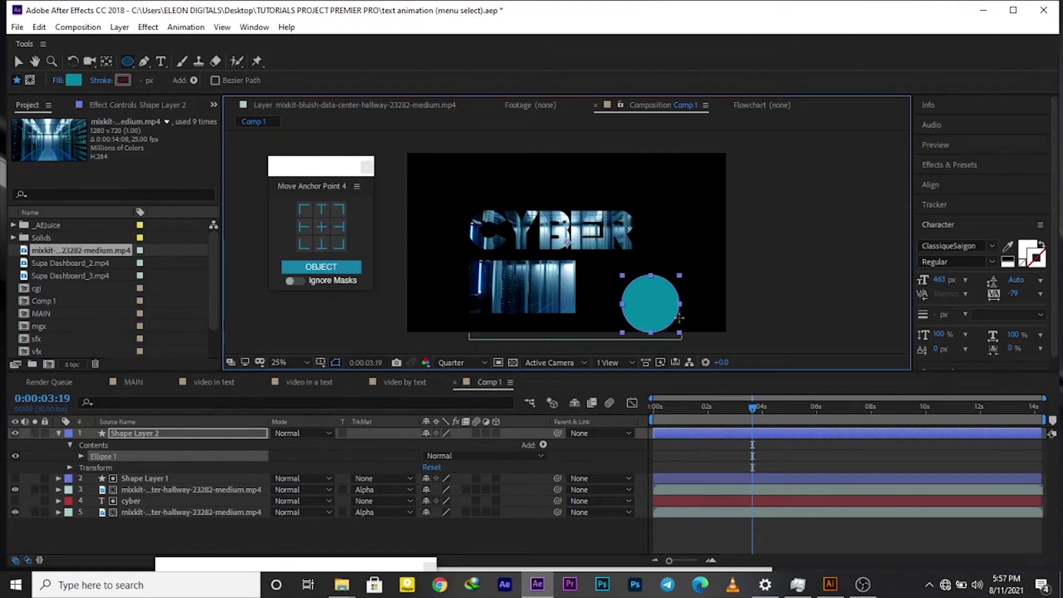
Step: Move the circle up-left beside the rectangle and add a third hallway footage layer below Shape Layer 2
left_click(19, 61)
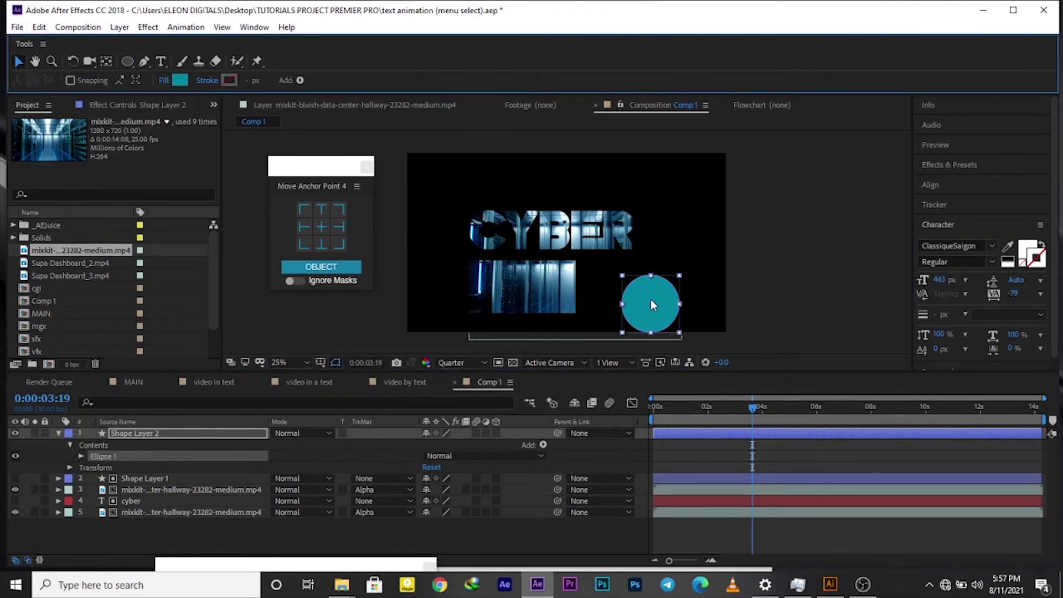
left_click_drag(653, 304, 626, 285)
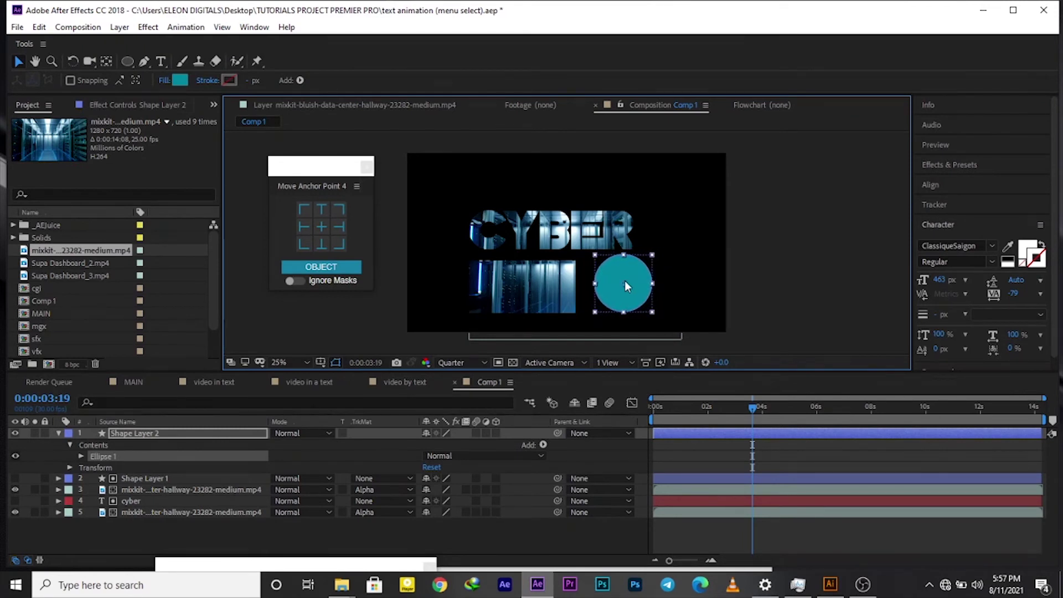
left_click_drag(50, 249, 171, 457)
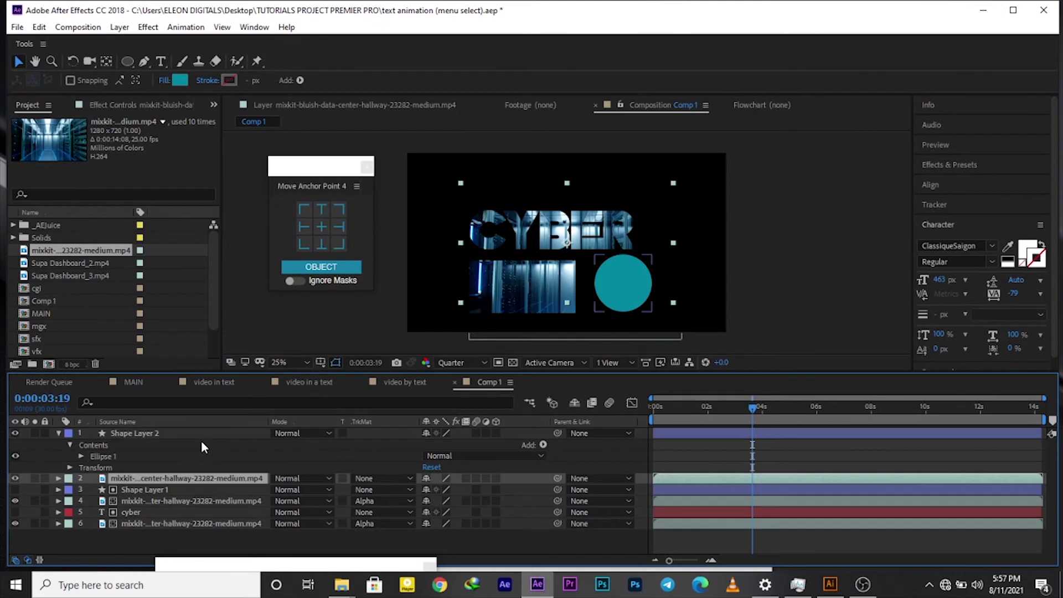
Step: Set the newest hallway layer's Track Matte to Alpha Matte "Shape Layer 2" and move the circle lower
left_click(384, 478)
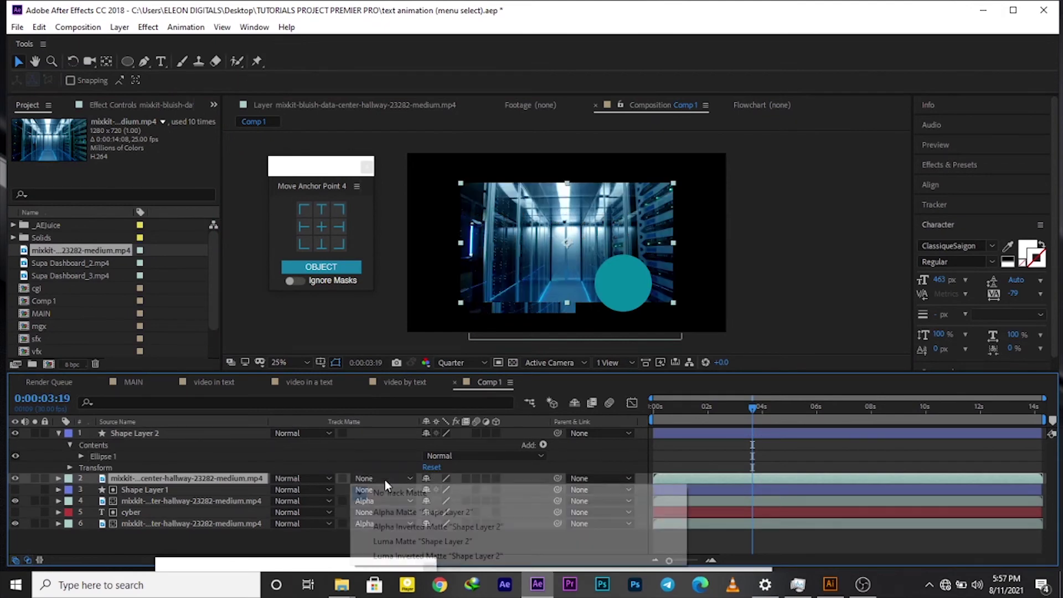
left_click(410, 513)
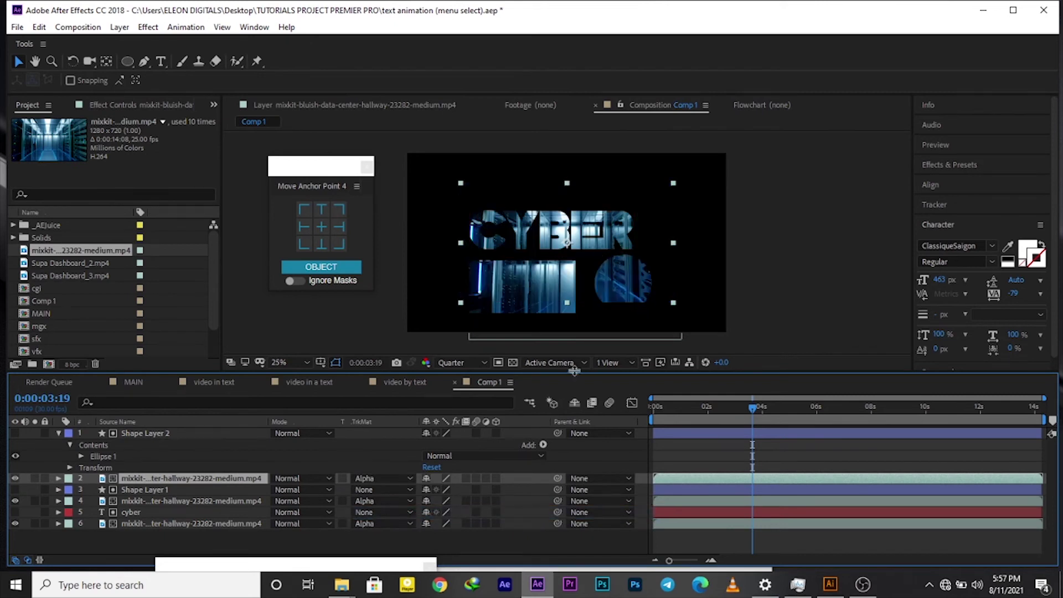
left_click_drag(627, 274, 629, 327)
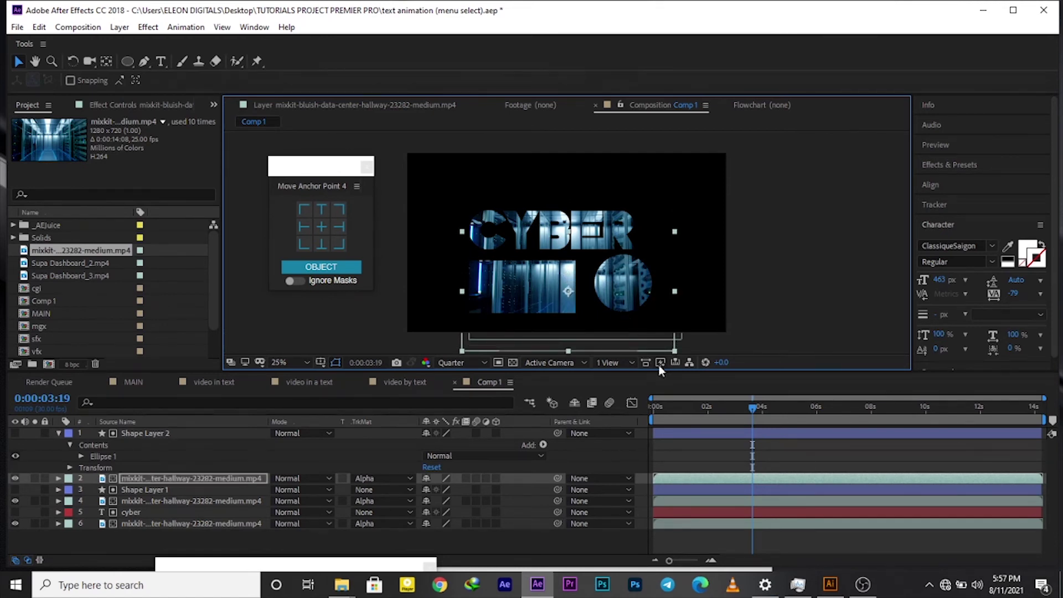
Step: Preview Comp 1 from its first frame to check CYBER, the rectangle and circle filled with video
key("Home")
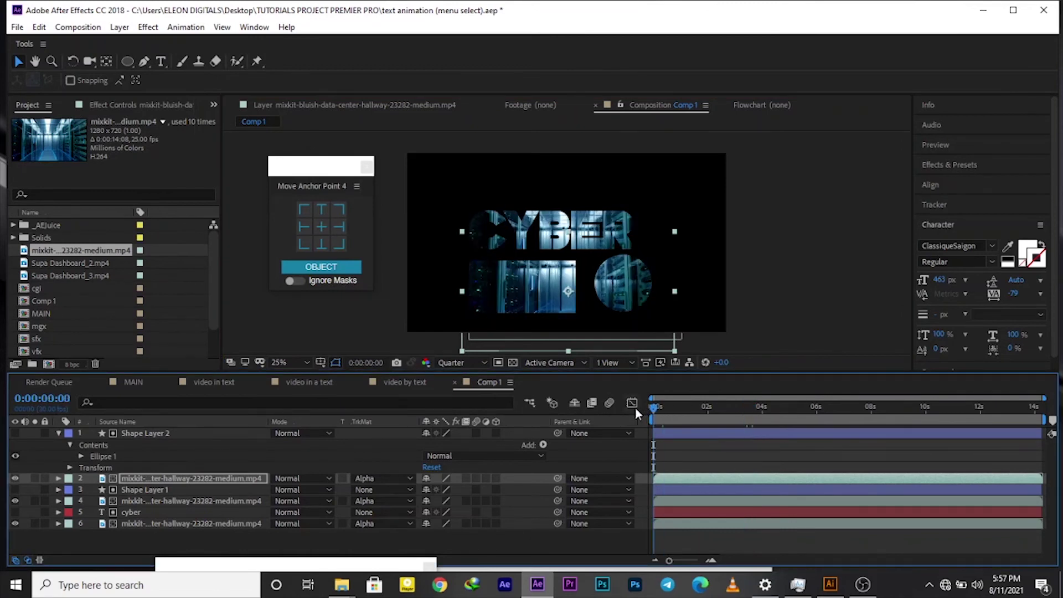
key("space")
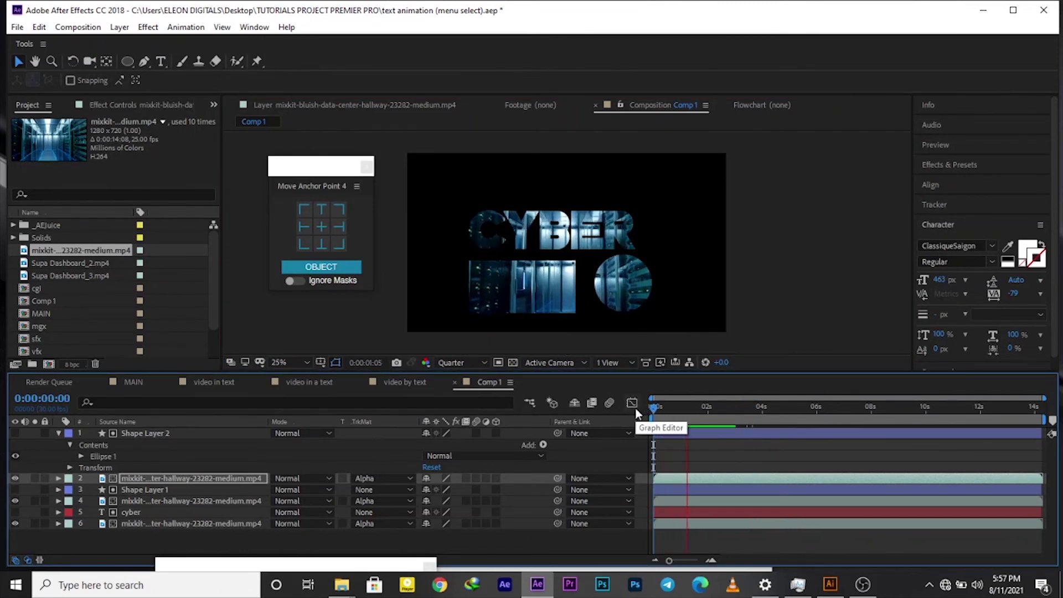